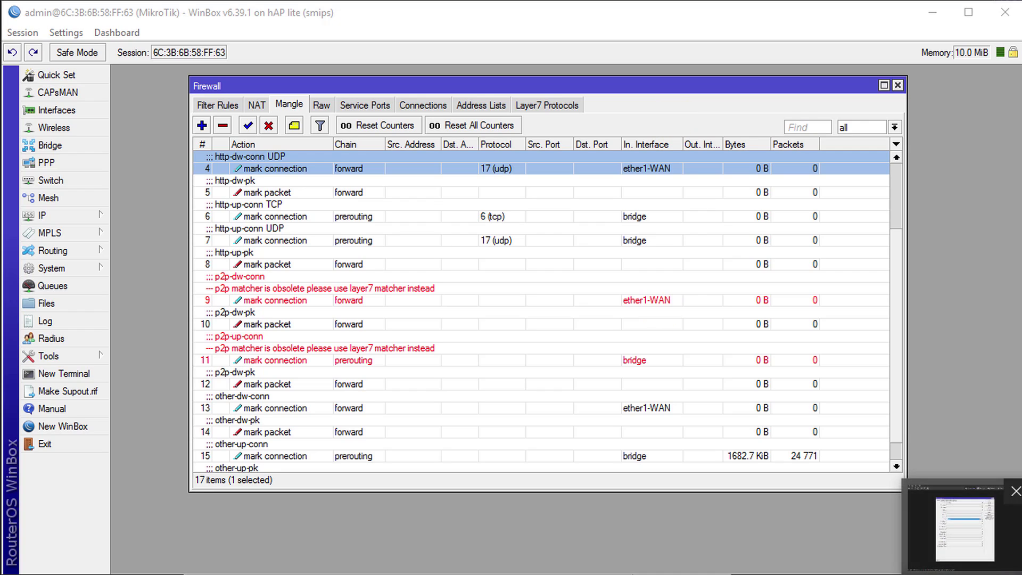
Inspect the obsolete p2p-dw-conn mangle rule's settings and close them without changes
{"action": "left_click", "coordinate": [965, 574]}
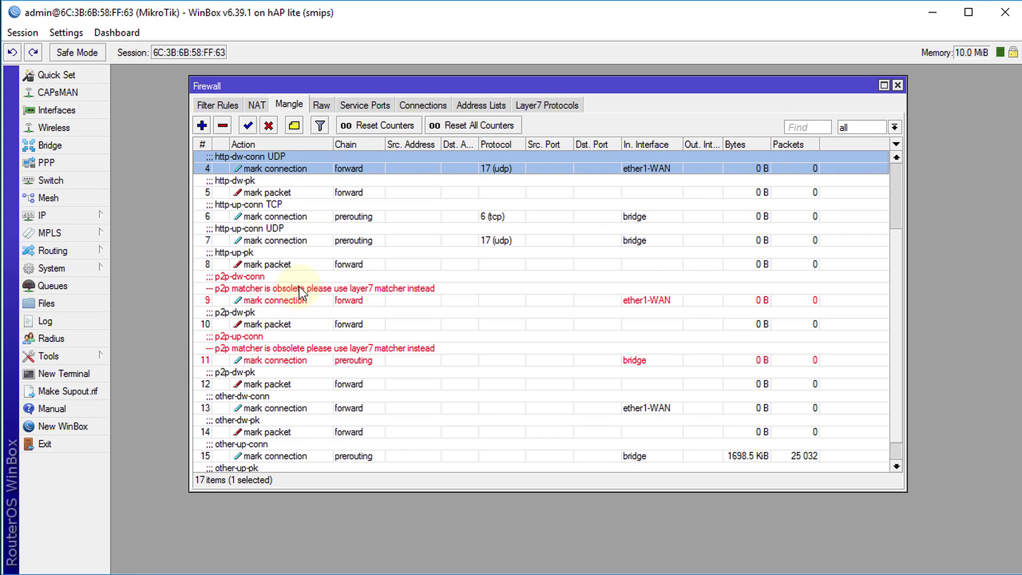
{"action": "left_click", "coordinate": [299, 292]}
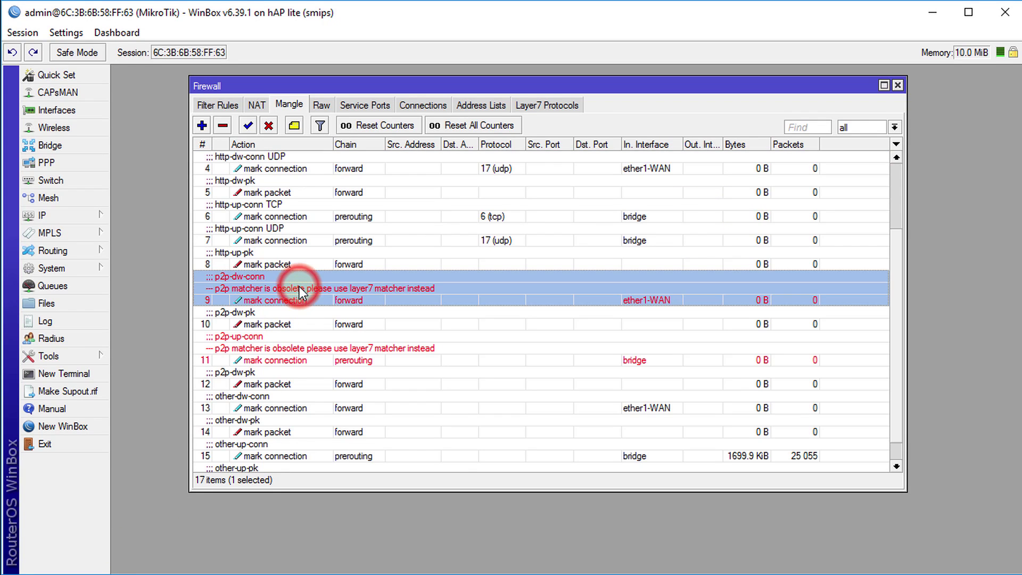
{"action": "double_click", "coordinate": [477, 293]}
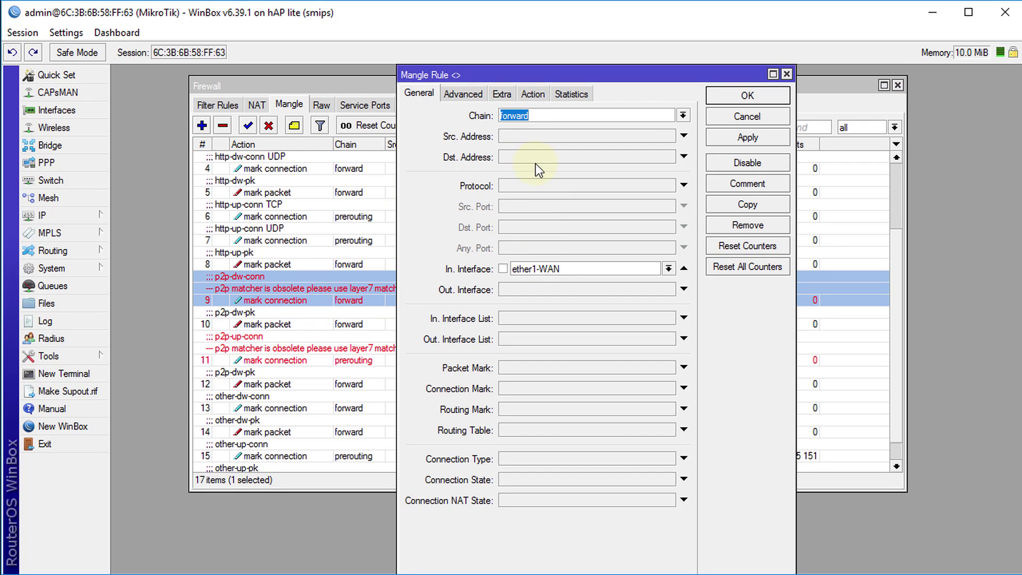
{"action": "left_click", "coordinate": [749, 117]}
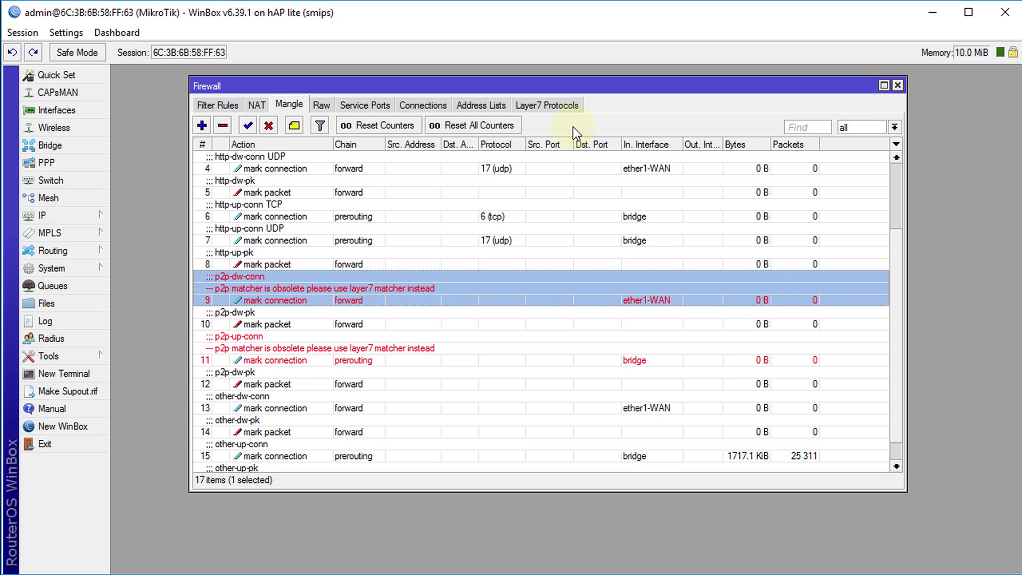
Add a Layer7 protocol named 'Bittorent' with the pasted BitTorrent-matching regexp
{"action": "left_click", "coordinate": [567, 105]}
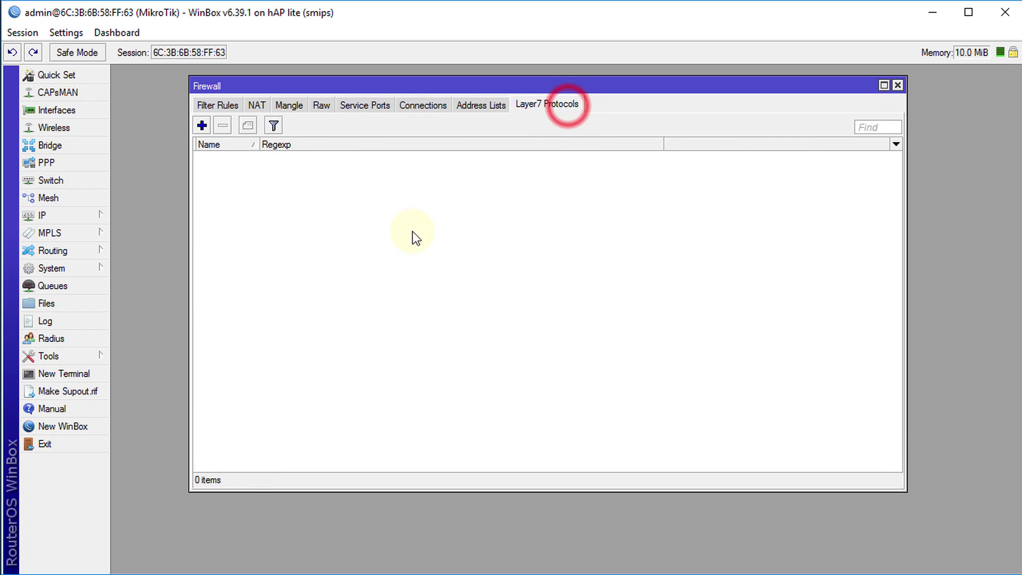
{"action": "left_click", "coordinate": [203, 126]}
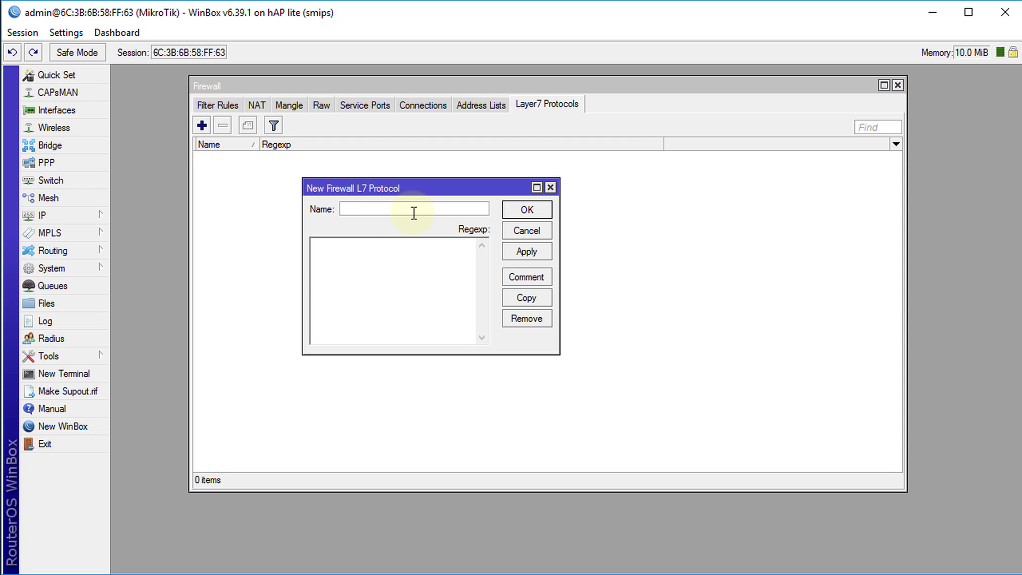
{"action": "type", "text": "Bittorent"}
{"action": "left_click", "coordinate": [397, 258]}
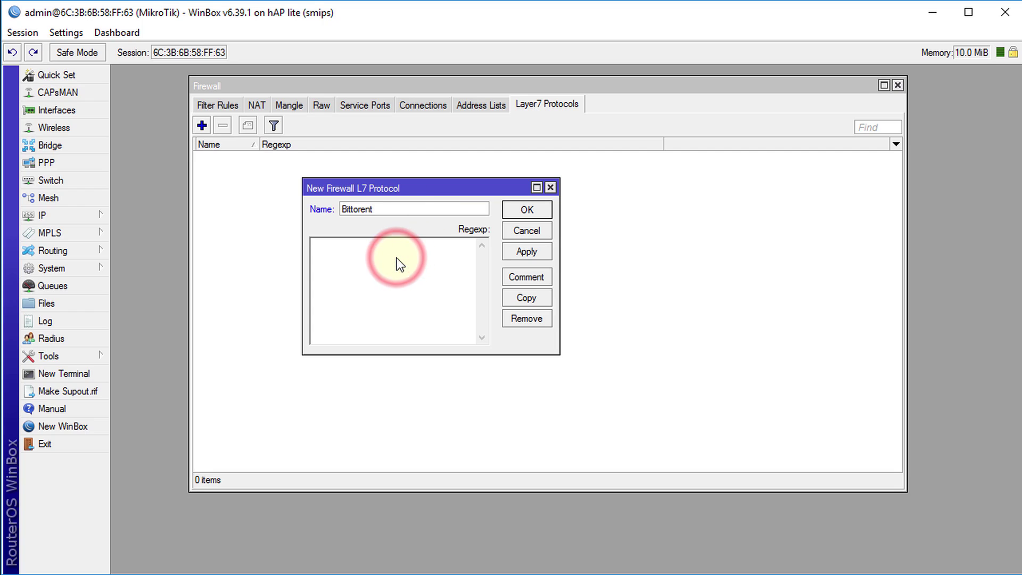
{"action": "type", "text": "^(\\x13bittorrent protocol|azver\\x01$|get /scrape\\?info_hash=get /announce\\?info_hash=|get /client/bitcomet/|GET /data\\?fid=)|d1:ad2:id20:|\\x08'7P\\)[RP]"}
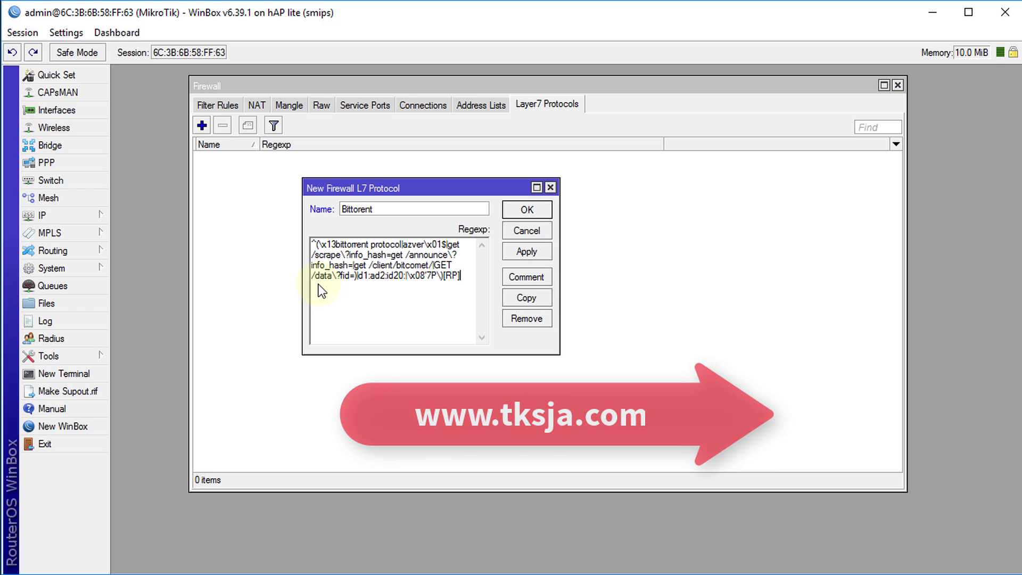
{"action": "left_click", "coordinate": [513, 214]}
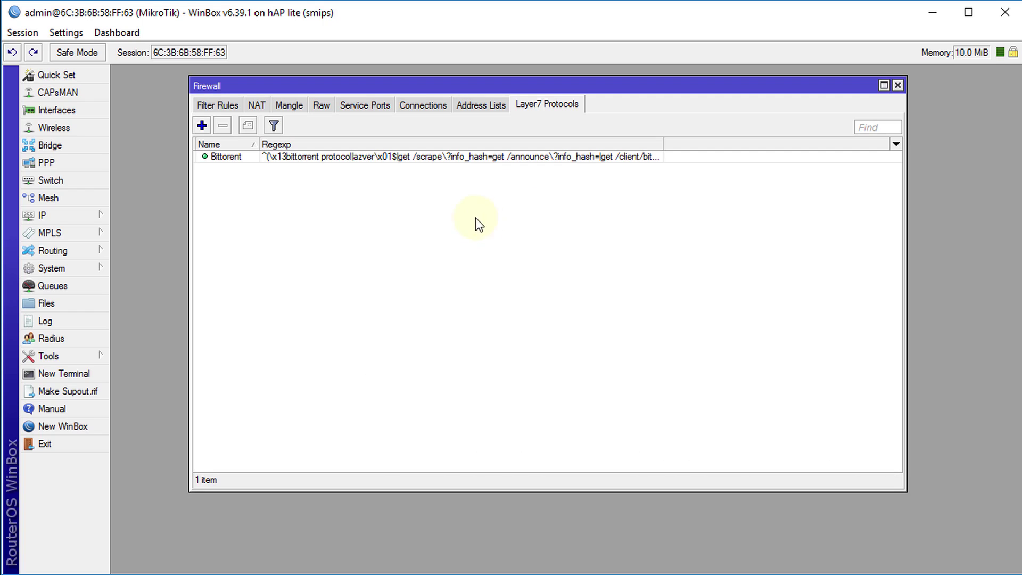
Copy the p2p-dw-conn mangle rule with Layer7 Protocol set to Bittorent
{"action": "left_click", "coordinate": [291, 106]}
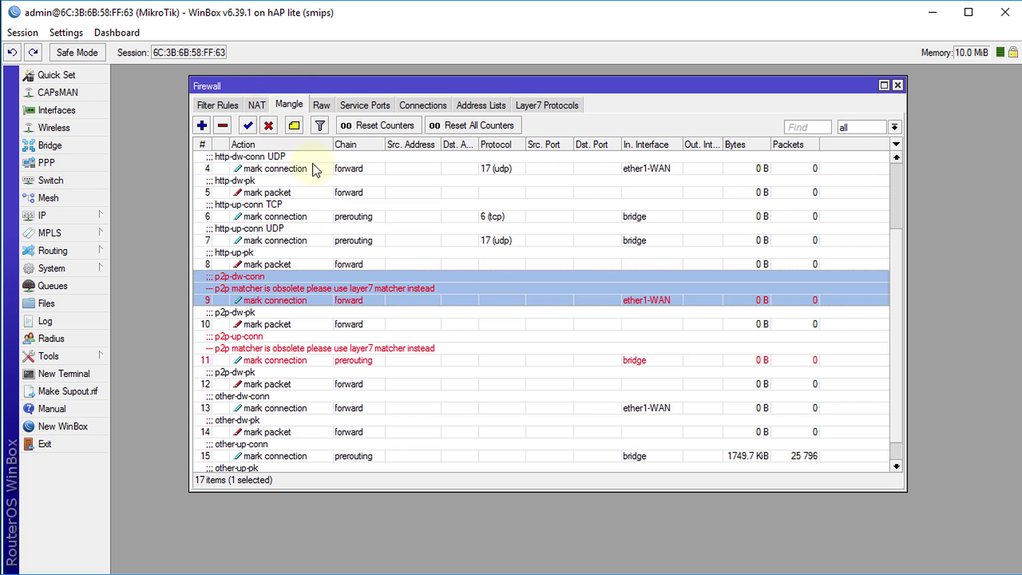
{"action": "double_click", "coordinate": [456, 279]}
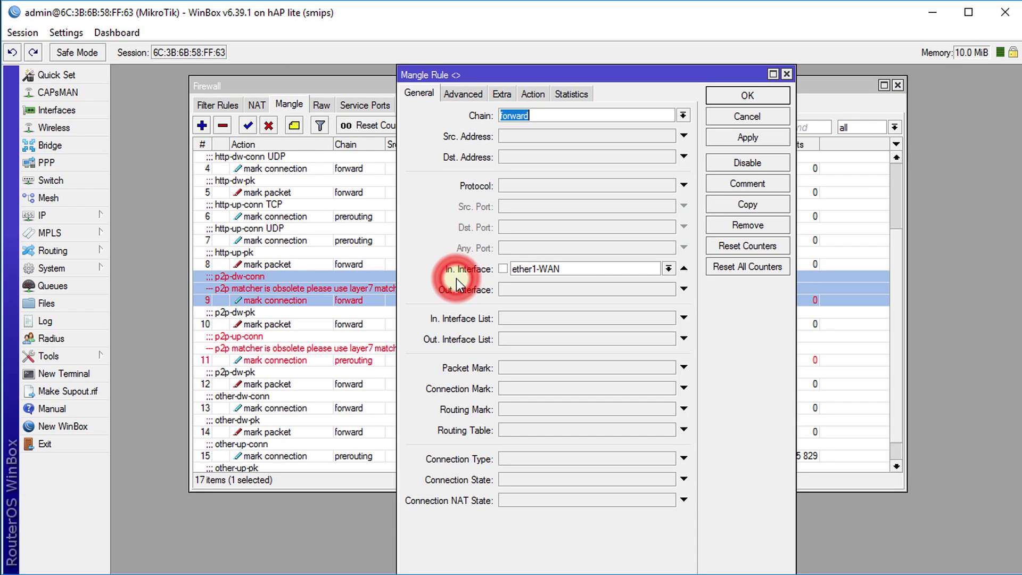
{"action": "left_click", "coordinate": [743, 206]}
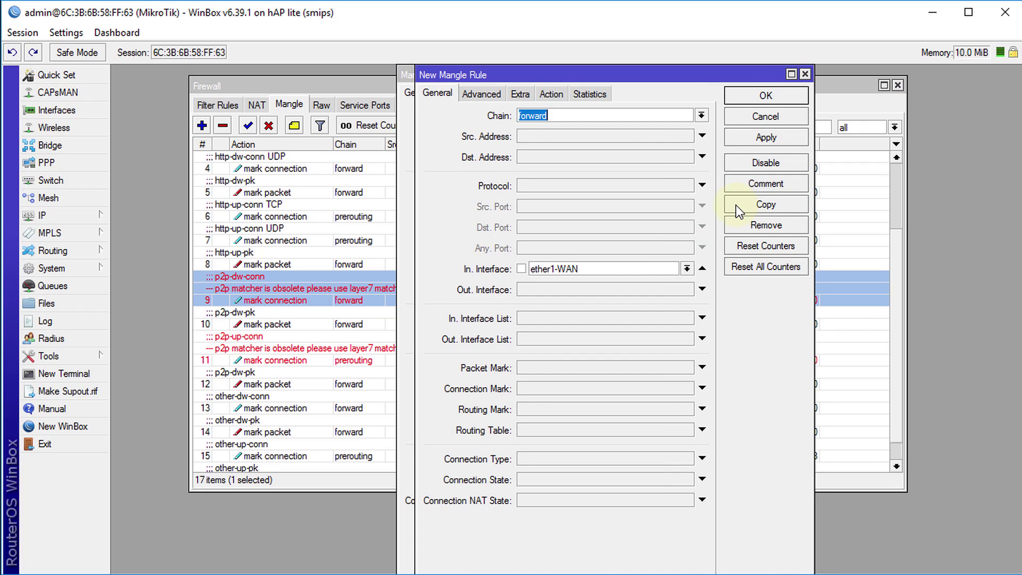
{"action": "left_click", "coordinate": [482, 94]}
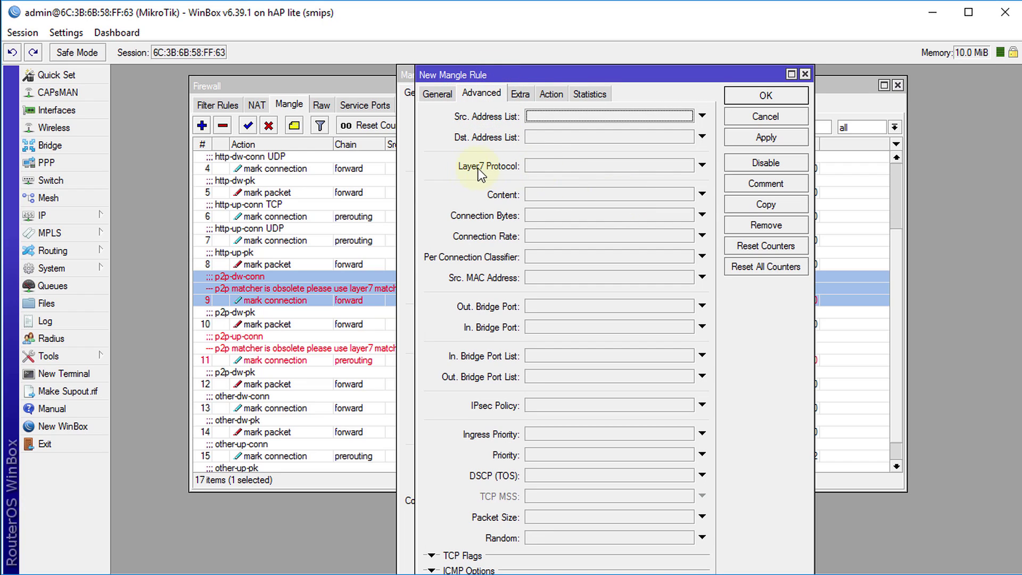
{"action": "left_click", "coordinate": [688, 166]}
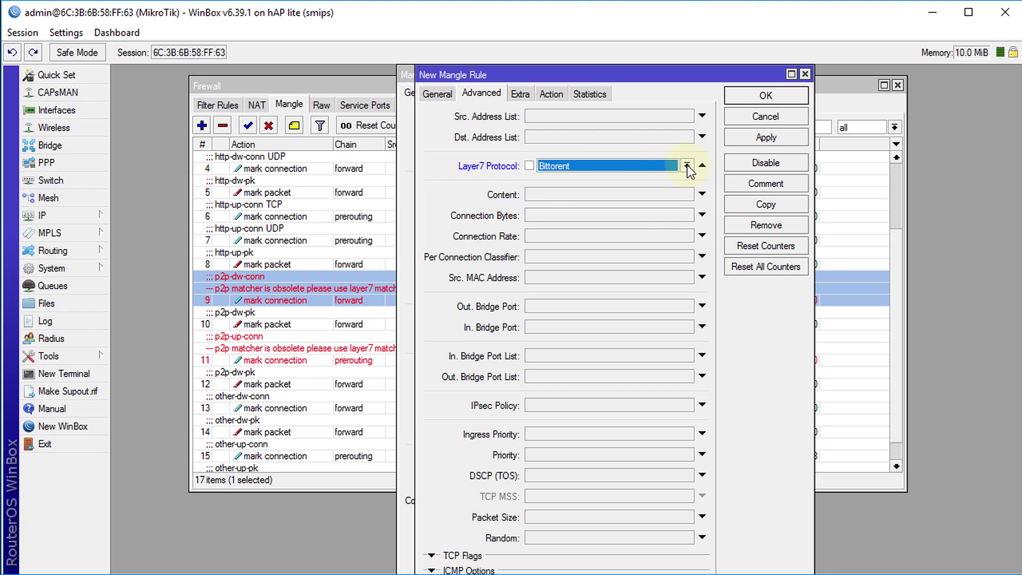
{"action": "left_click", "coordinate": [687, 166]}
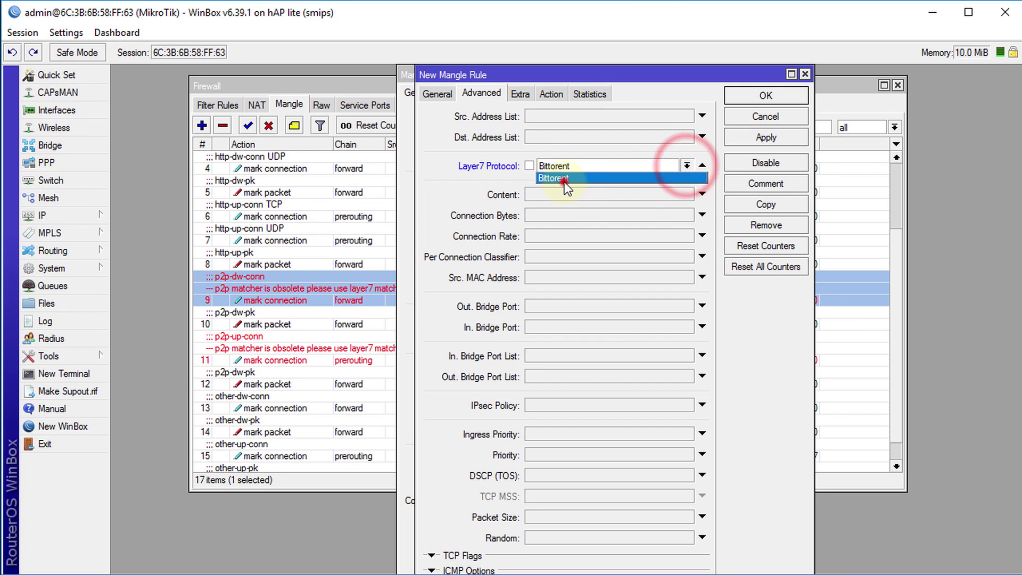
{"action": "left_click", "coordinate": [564, 182]}
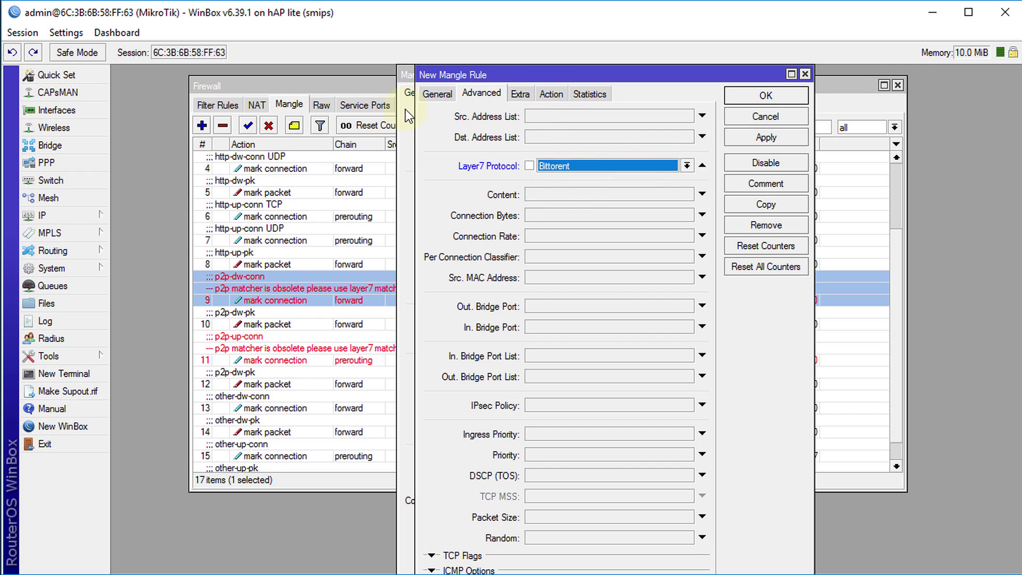
{"action": "left_click", "coordinate": [752, 139]}
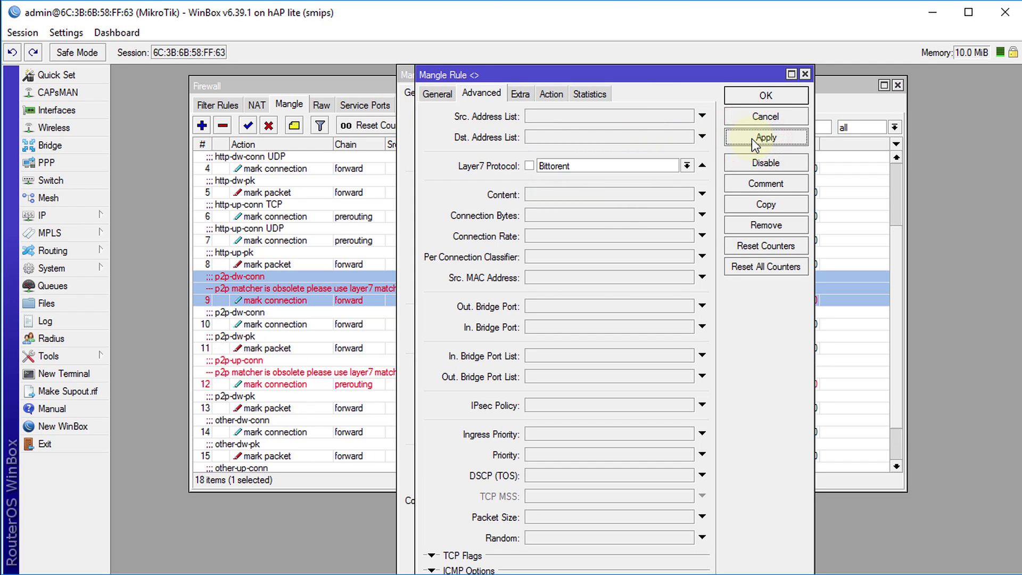
{"action": "left_click", "coordinate": [764, 95]}
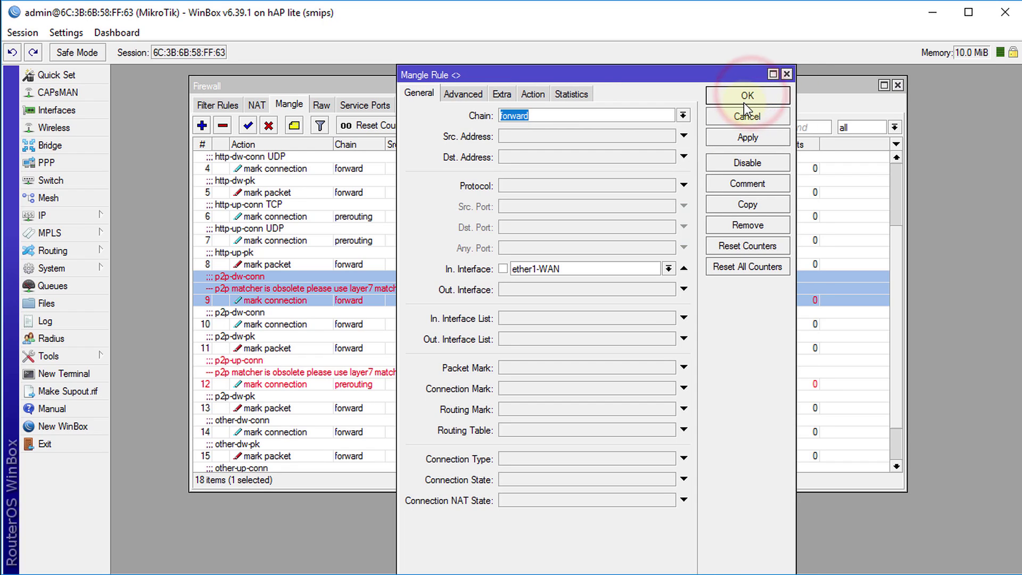
Disable the old p2p-dw-conn rule 9, then select the p2p-up-conn rule
{"action": "left_click", "coordinate": [740, 165]}
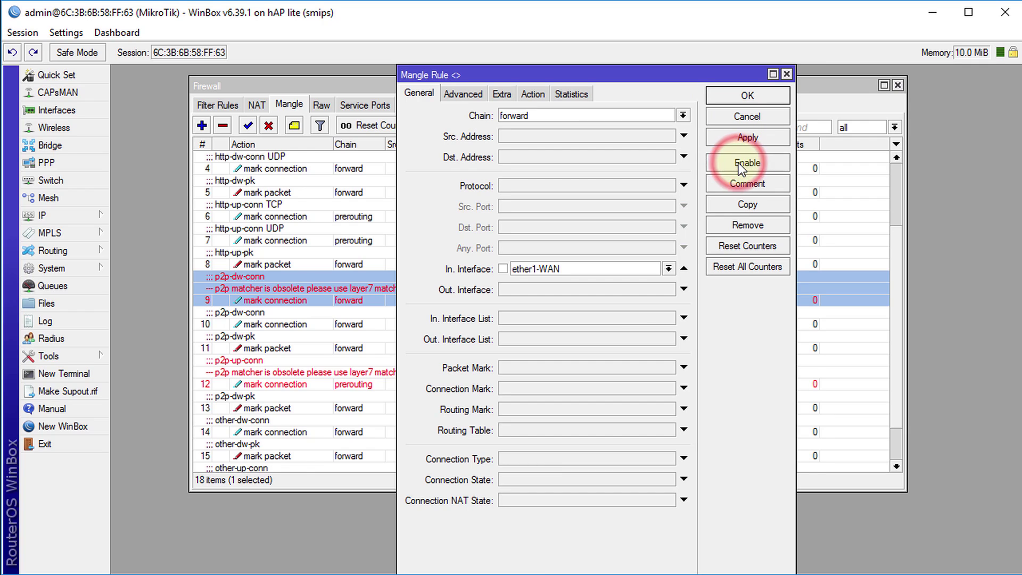
{"action": "left_click", "coordinate": [743, 96]}
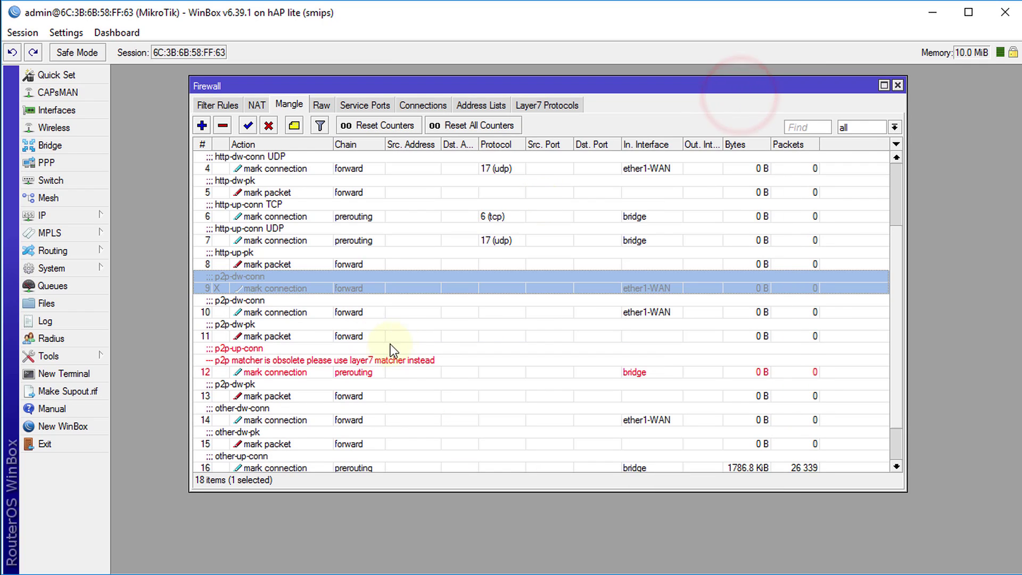
{"action": "left_click", "coordinate": [294, 364]}
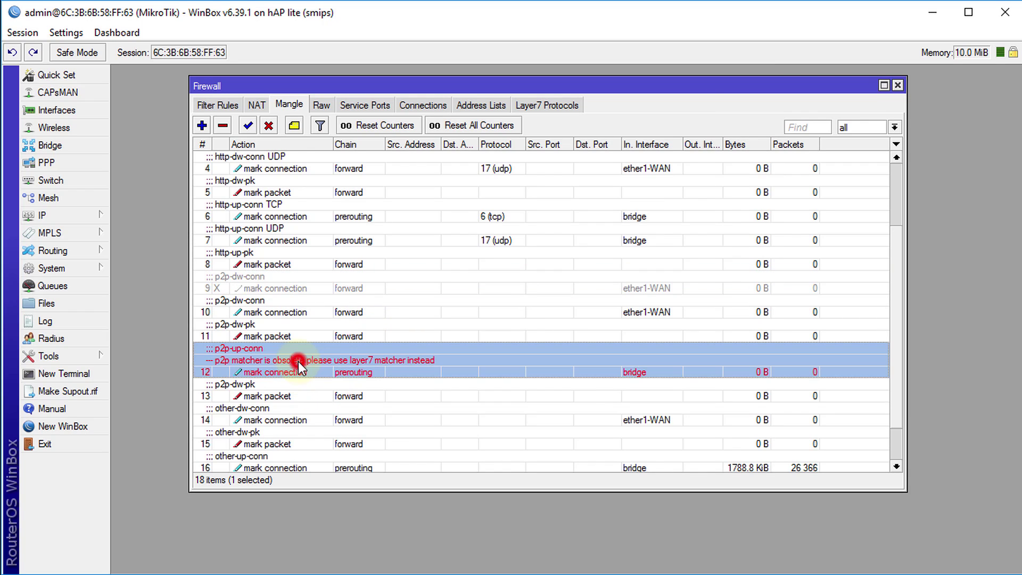
Copy the p2p-up-conn rule 12 with its Layer7 Protocol set to Bittorent
{"action": "left_click", "coordinate": [274, 308]}
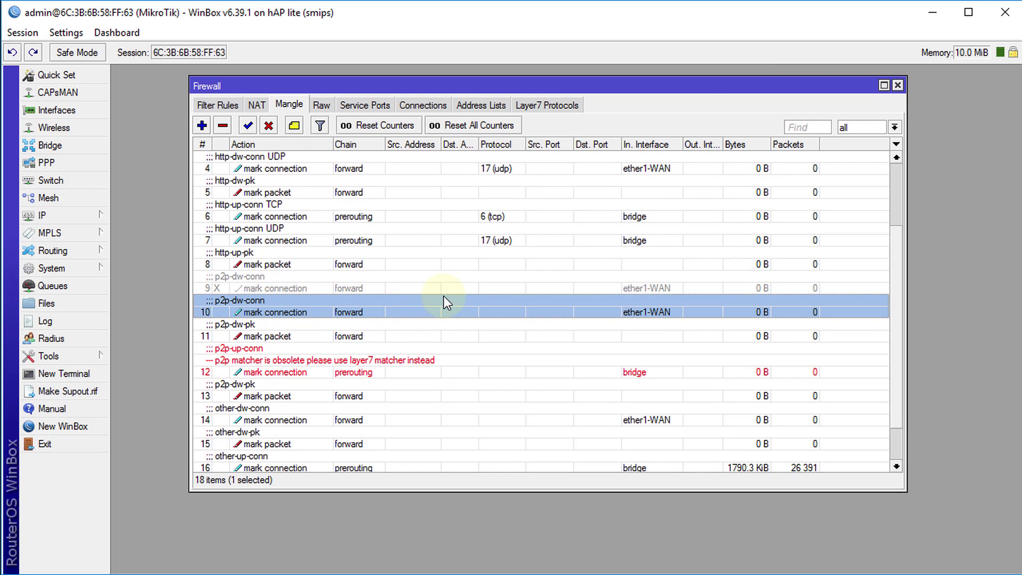
{"action": "left_click", "coordinate": [290, 363]}
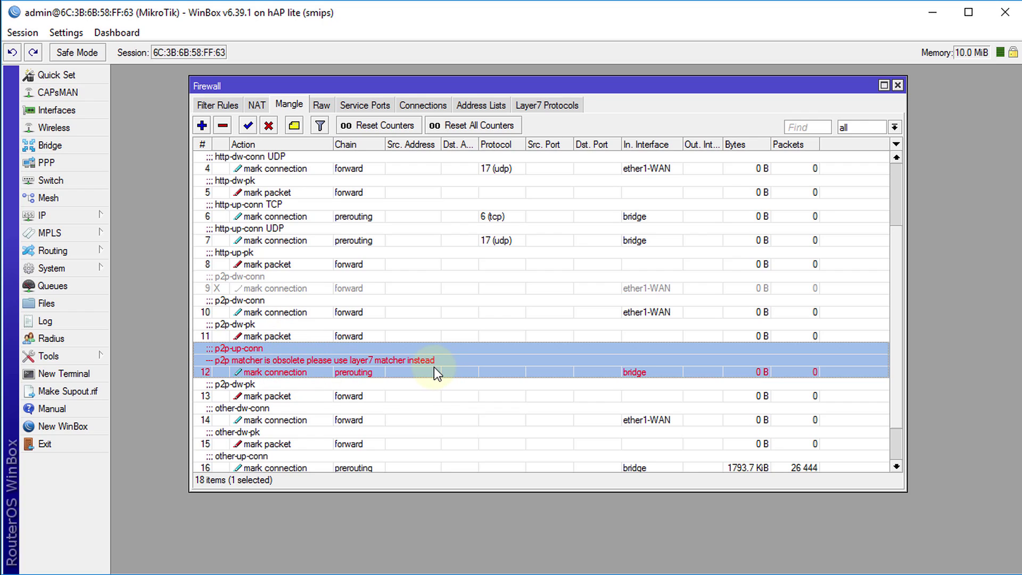
{"action": "double_click", "coordinate": [410, 371]}
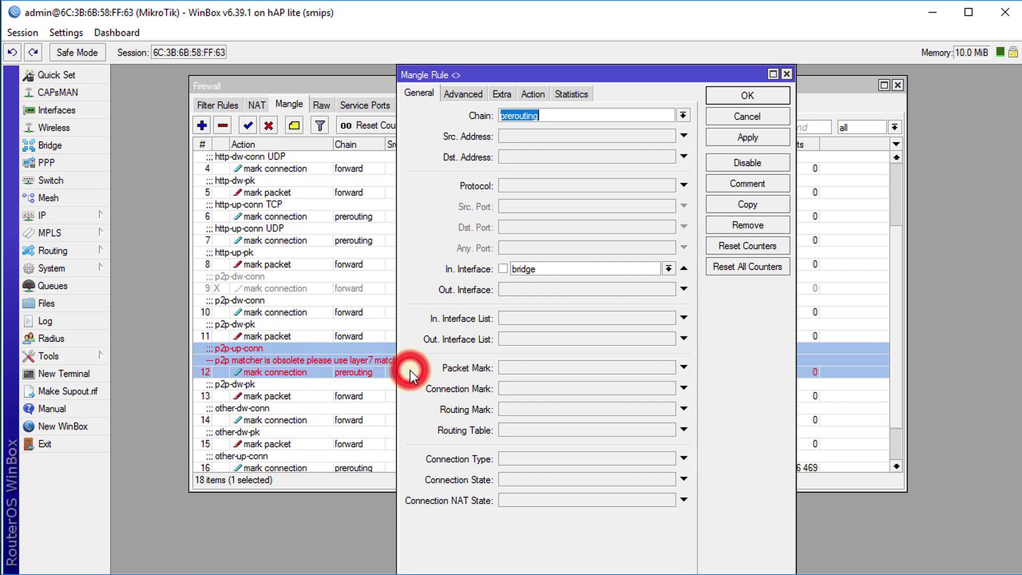
{"action": "left_click", "coordinate": [740, 203]}
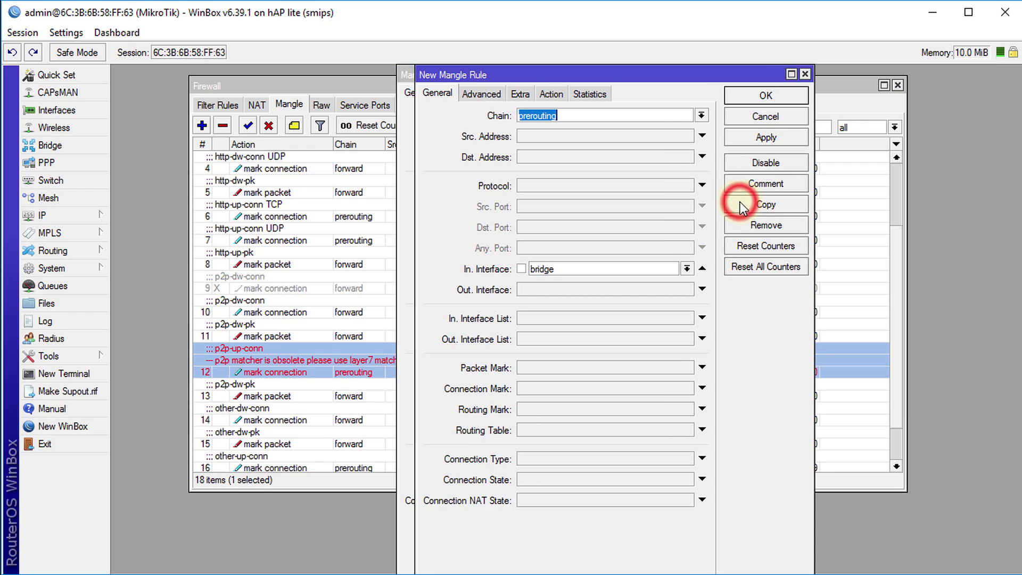
{"action": "left_click", "coordinate": [481, 94]}
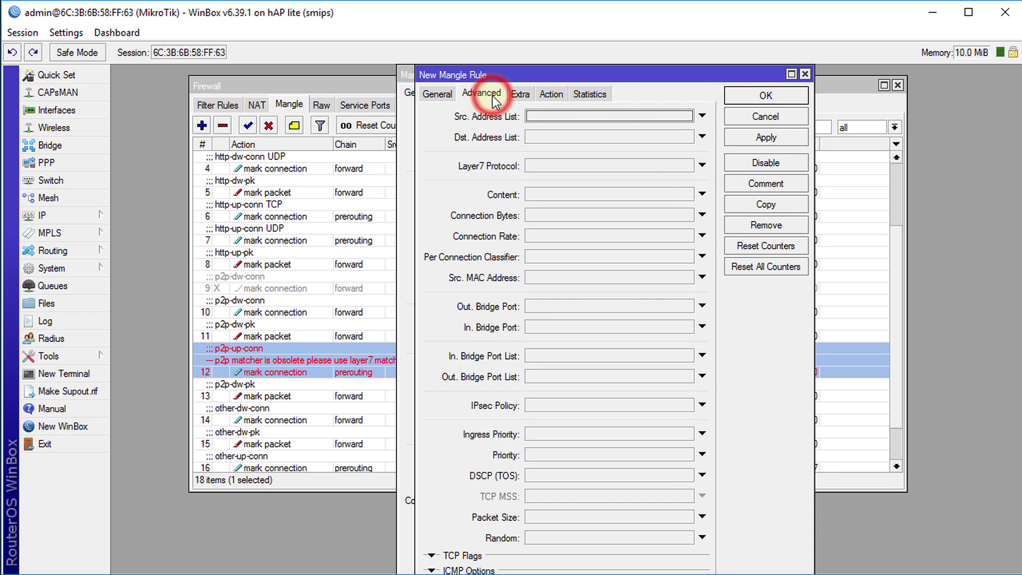
{"action": "left_click", "coordinate": [644, 166]}
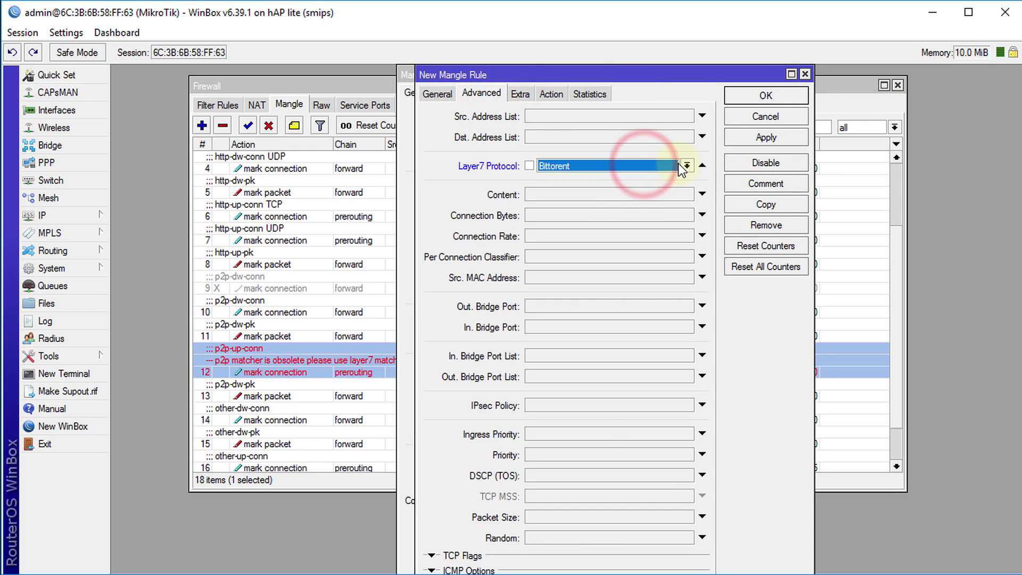
{"action": "left_click", "coordinate": [747, 139]}
{"action": "left_click", "coordinate": [752, 96]}
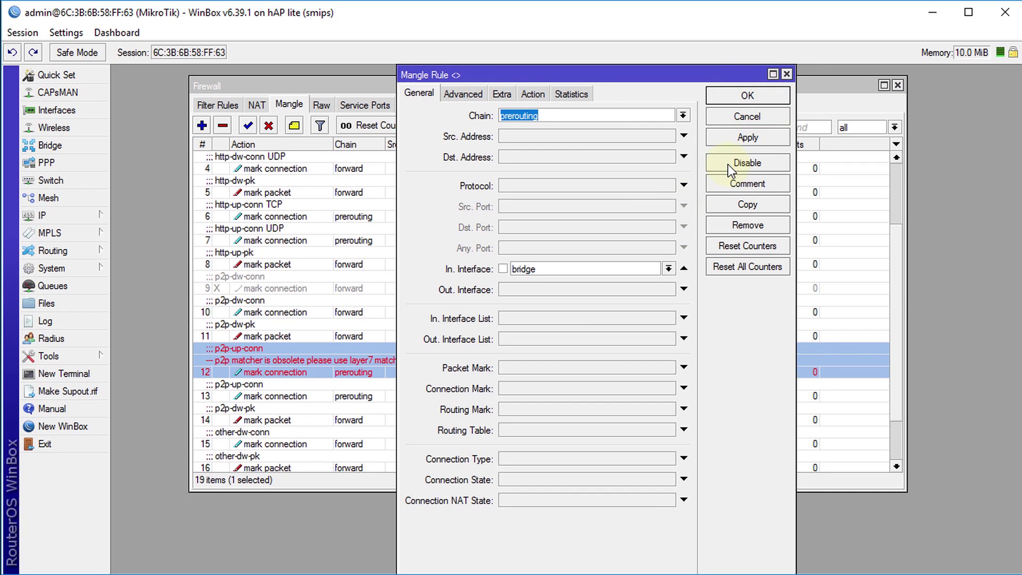
Disable the old p2p-up-conn rule 12 and check the new rule 13
{"action": "left_click", "coordinate": [723, 165]}
{"action": "left_click", "coordinate": [727, 99]}
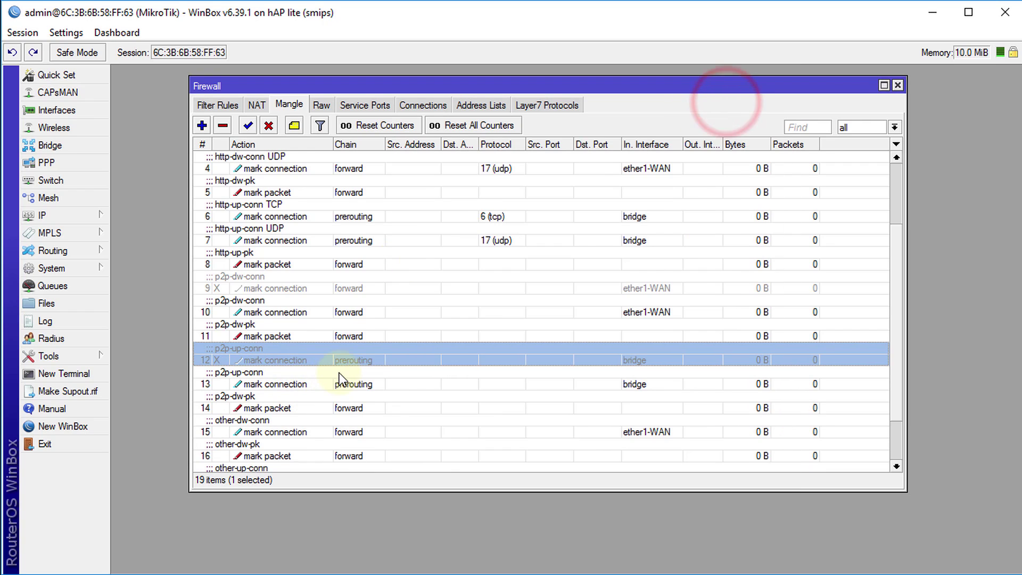
{"action": "left_click", "coordinate": [339, 373]}
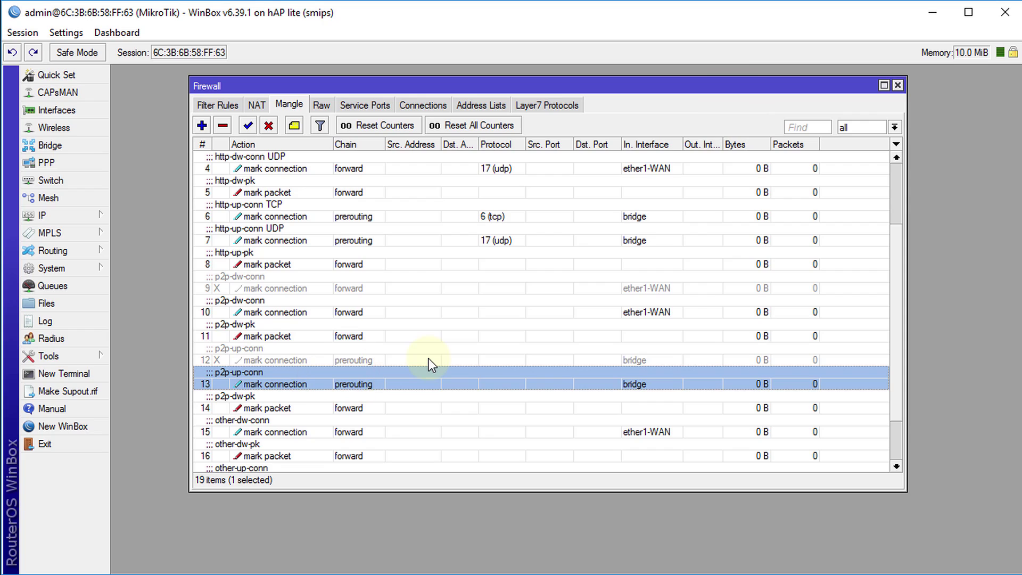